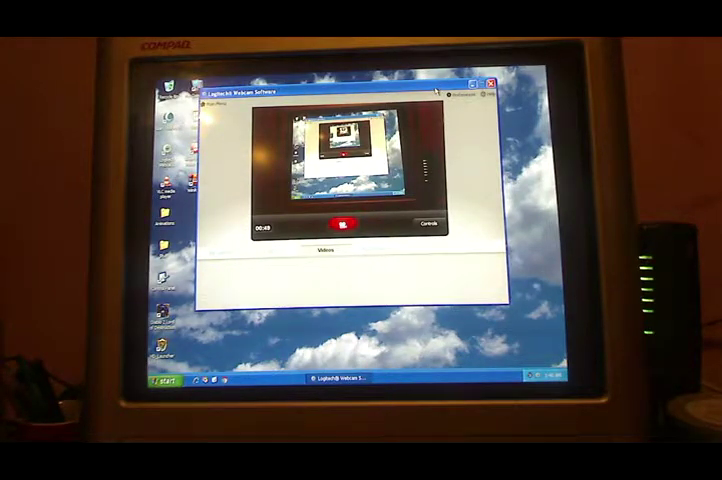
Step: Open My Computer from the Start menu and nudge the webcam window right
{"action": "left_click", "coordinate": [165, 380]}
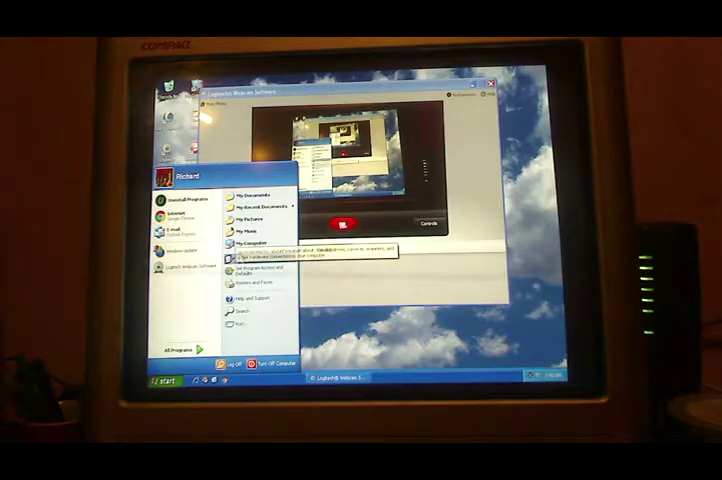
{"action": "left_click", "coordinate": [250, 243]}
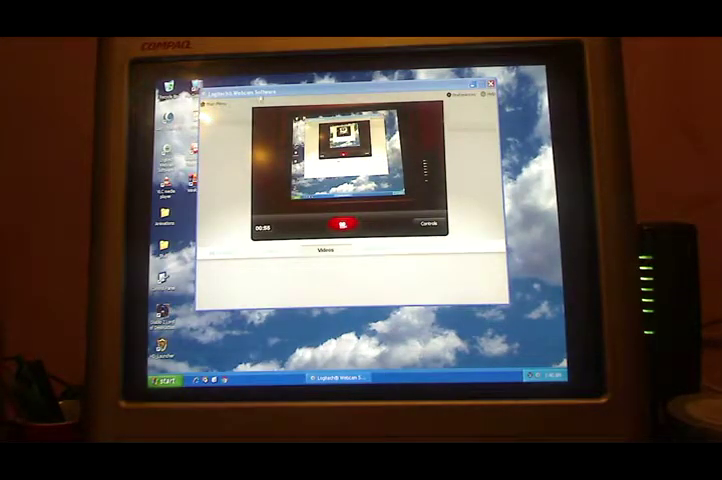
{"action": "left_click_drag", "start_coordinate": [260, 93], "coordinate": [283, 93]}
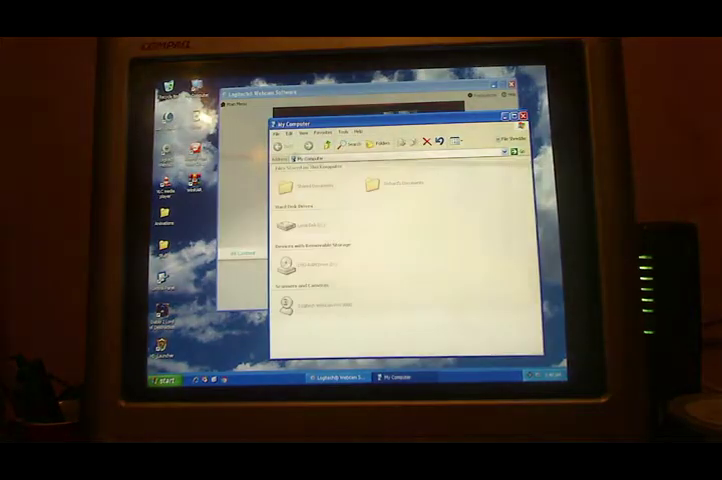
{"action": "double_click", "coordinate": [305, 225]}
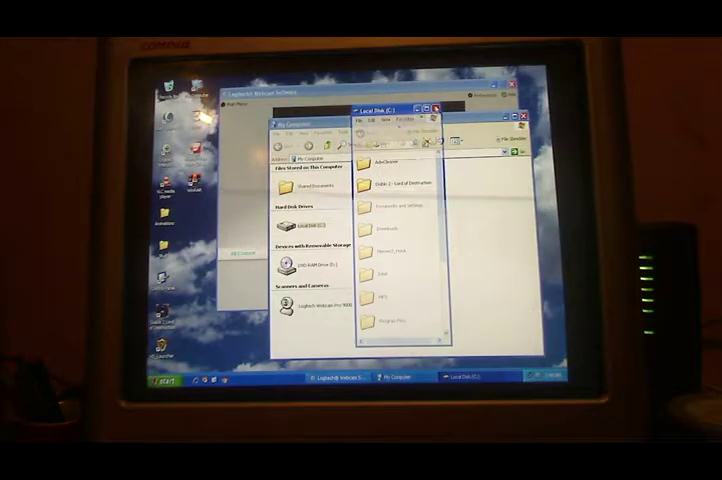
{"action": "key", "text": "alt+F4"}
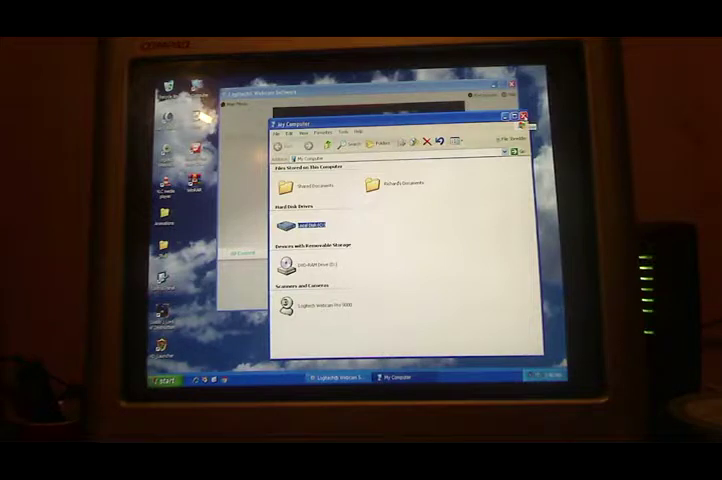
{"action": "left_click", "coordinate": [523, 117]}
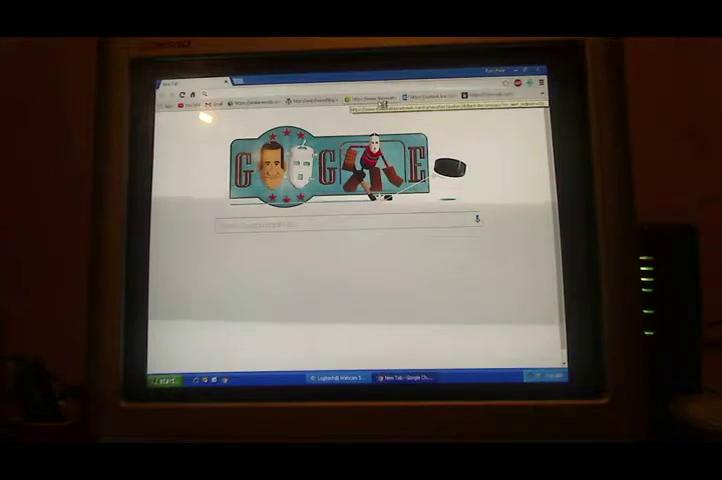
Step: Load The Weather Network page for Dollard-des-Ormeaux from the bookmarks bar
{"action": "left_click", "coordinate": [382, 100]}
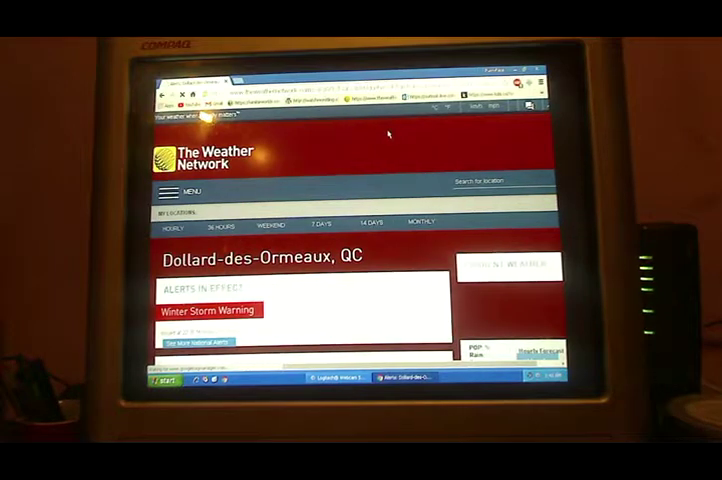
{"action": "scroll", "coordinate": [391, 146], "scroll_direction": "down", "scroll_amount": 3}
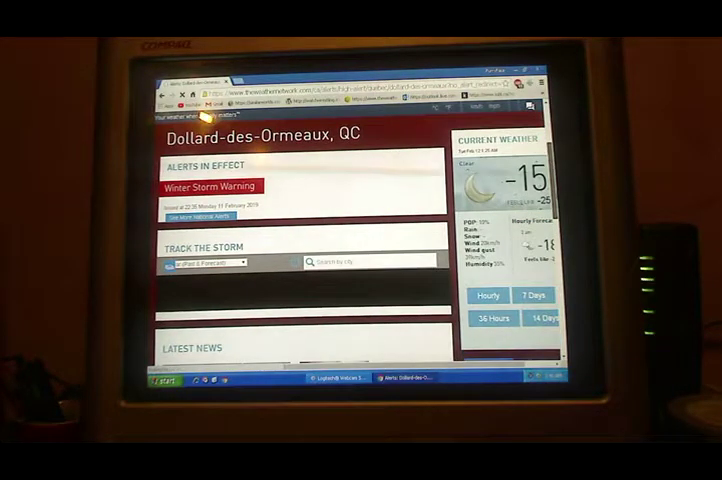
{"action": "scroll", "coordinate": [205, 117], "scroll_direction": "down", "scroll_amount": 3}
{"action": "scroll", "coordinate": [205, 117], "scroll_direction": "down", "scroll_amount": 2}
{"action": "scroll", "coordinate": [205, 117], "scroll_direction": "down", "scroll_amount": 2}
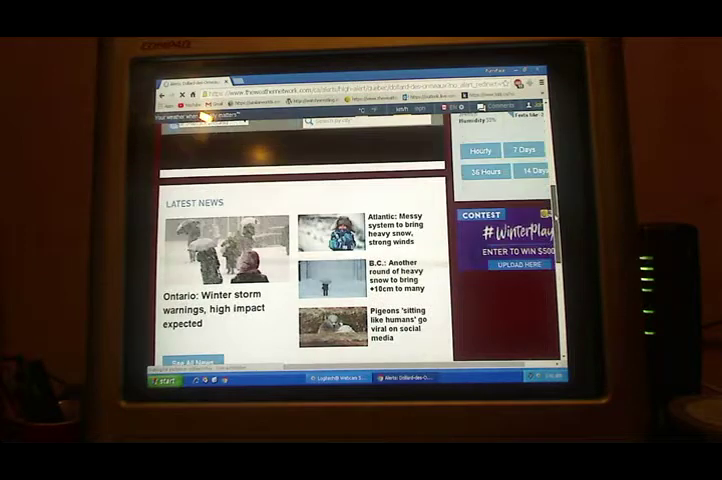
{"action": "scroll", "coordinate": [205, 117], "scroll_direction": "up", "scroll_amount": 4}
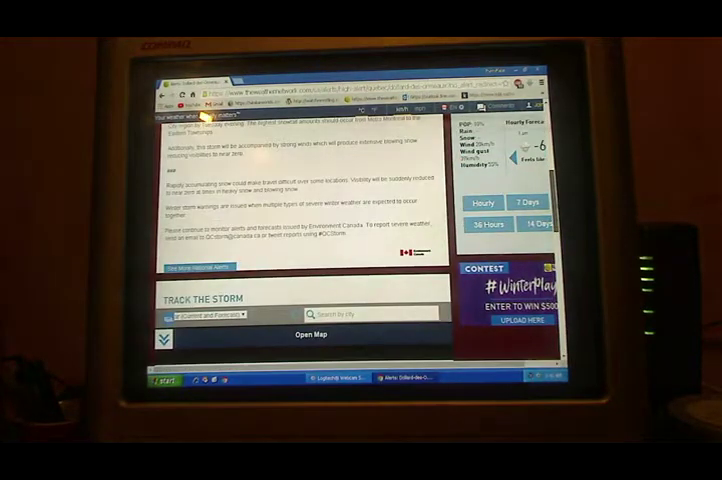
{"action": "scroll", "coordinate": [205, 117], "scroll_direction": "down", "scroll_amount": 1}
{"action": "scroll", "coordinate": [205, 117], "scroll_direction": "down", "scroll_amount": 1}
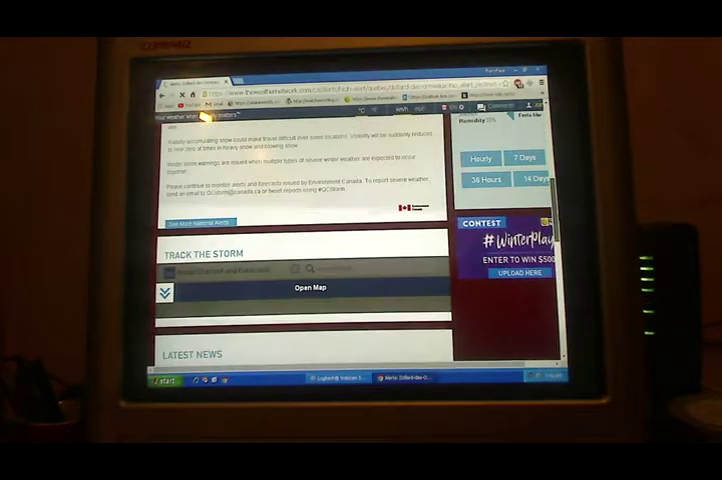
{"action": "scroll", "coordinate": [205, 117], "scroll_direction": "down", "scroll_amount": 3}
{"action": "scroll", "coordinate": [205, 117], "scroll_direction": "down", "scroll_amount": 2}
{"action": "scroll", "coordinate": [205, 117], "scroll_direction": "down", "scroll_amount": 3}
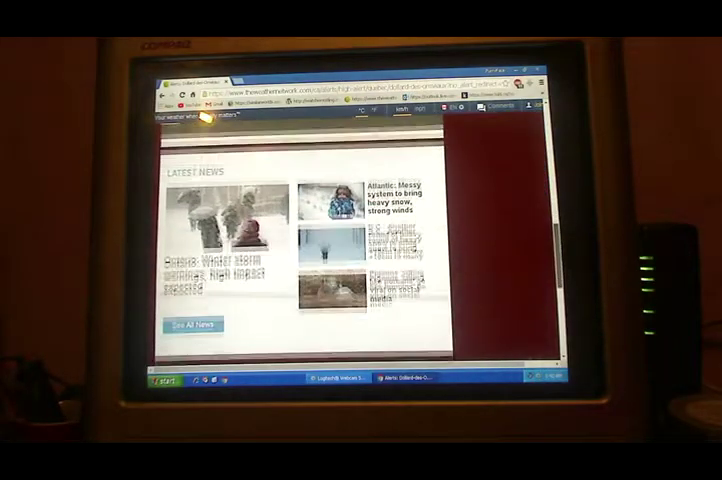
{"action": "scroll", "coordinate": [205, 117], "scroll_direction": "down", "scroll_amount": 3}
{"action": "scroll", "coordinate": [205, 117], "scroll_direction": "up", "scroll_amount": 2}
{"action": "scroll", "coordinate": [205, 117], "scroll_direction": "up", "scroll_amount": 3}
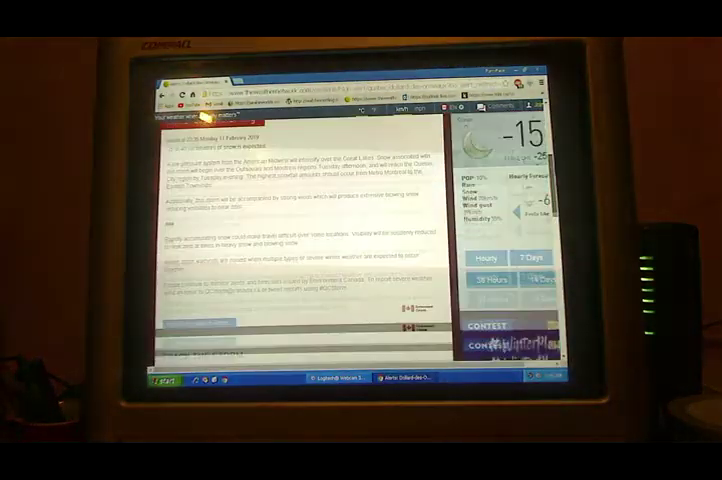
{"action": "scroll", "coordinate": [205, 117], "scroll_direction": "up", "scroll_amount": 3}
{"action": "scroll", "coordinate": [205, 117], "scroll_direction": "up", "scroll_amount": 1}
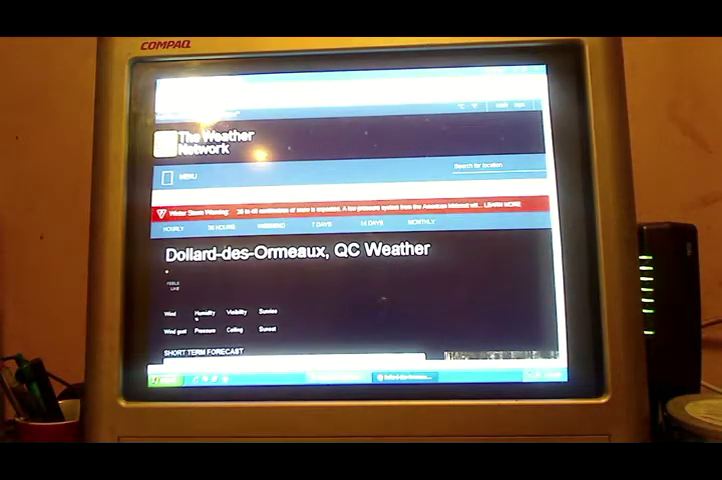
{"action": "scroll", "coordinate": [350, 280], "scroll_direction": "down", "scroll_amount": 1}
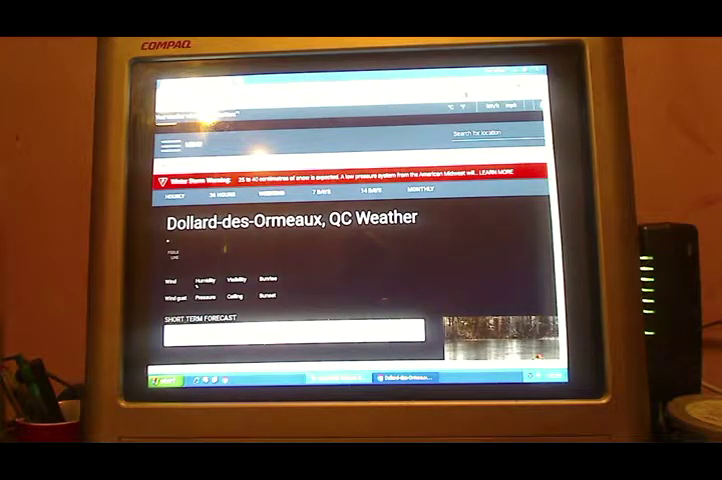
{"action": "scroll", "coordinate": [350, 250], "scroll_direction": "down", "scroll_amount": 2}
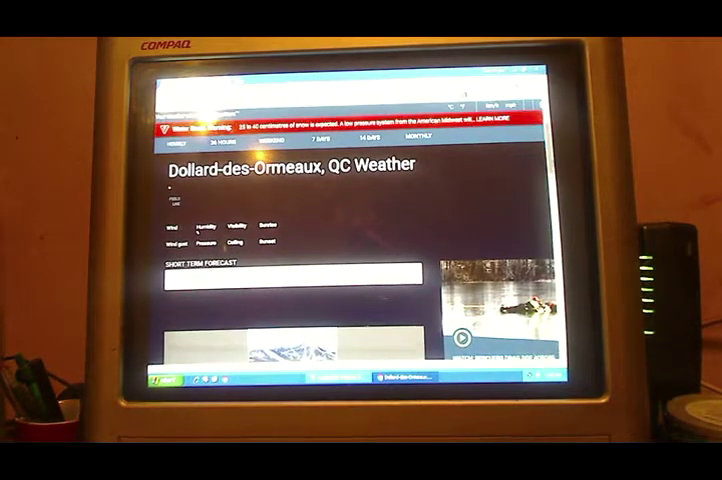
{"action": "scroll", "coordinate": [300, 250], "scroll_direction": "down", "scroll_amount": 2}
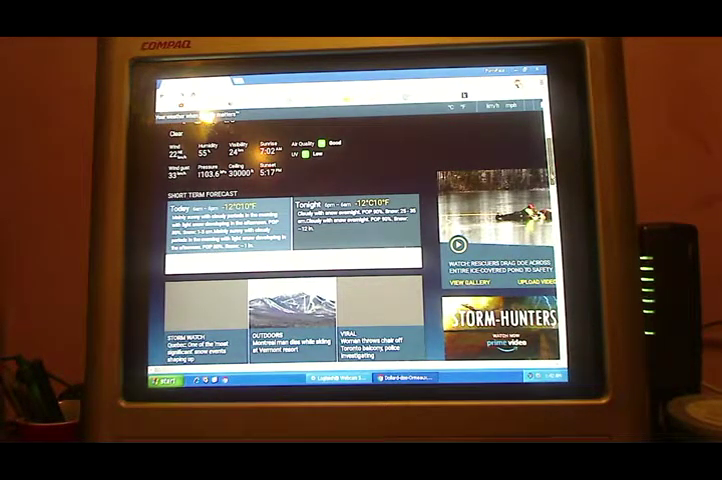
{"action": "scroll", "coordinate": [300, 250], "scroll_direction": "down", "scroll_amount": 3}
{"action": "scroll", "coordinate": [300, 250], "scroll_direction": "down", "scroll_amount": 5}
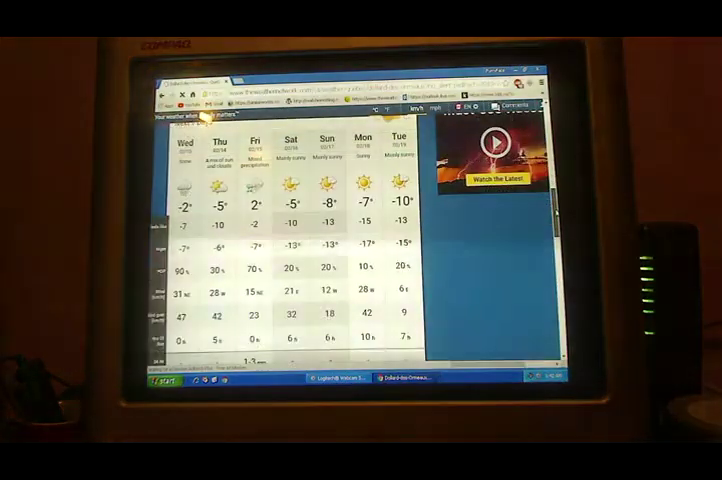
{"action": "scroll", "coordinate": [205, 117], "scroll_direction": "up", "scroll_amount": 1}
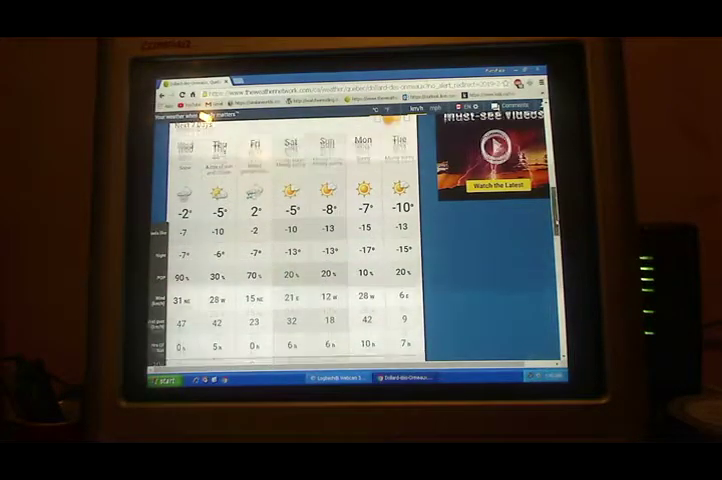
{"action": "scroll", "coordinate": [210, 118], "scroll_direction": "up", "scroll_amount": 4}
{"action": "scroll", "coordinate": [210, 118], "scroll_direction": "up", "scroll_amount": 4}
{"action": "scroll", "coordinate": [210, 118], "scroll_direction": "up", "scroll_amount": 4}
{"action": "scroll", "coordinate": [210, 118], "scroll_direction": "up", "scroll_amount": 3}
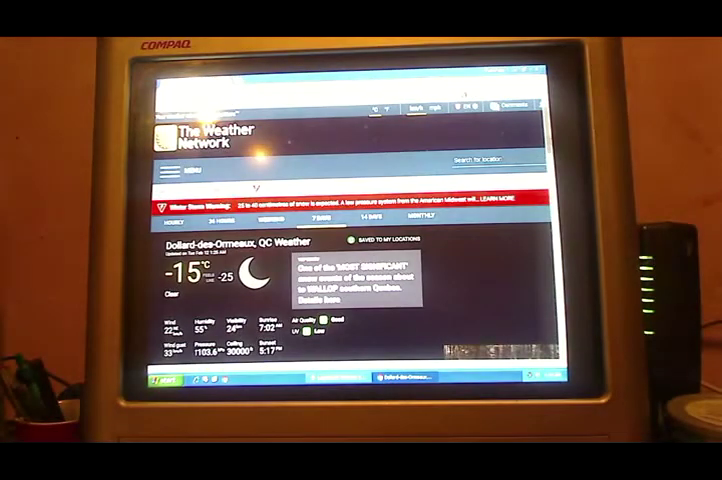
{"action": "scroll", "coordinate": [210, 118], "scroll_direction": "up", "scroll_amount": 1}
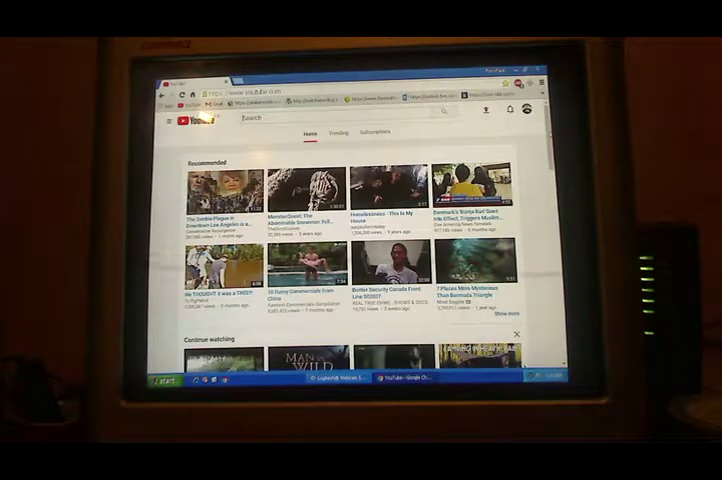
{"action": "scroll", "coordinate": [350, 250], "scroll_direction": "down", "scroll_amount": 2}
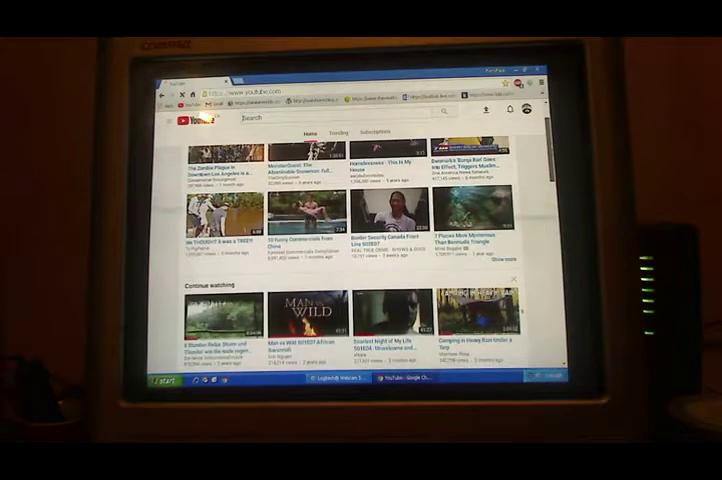
{"action": "scroll", "coordinate": [350, 250], "scroll_direction": "down", "scroll_amount": 1}
{"action": "scroll", "coordinate": [350, 250], "scroll_direction": "down", "scroll_amount": 1}
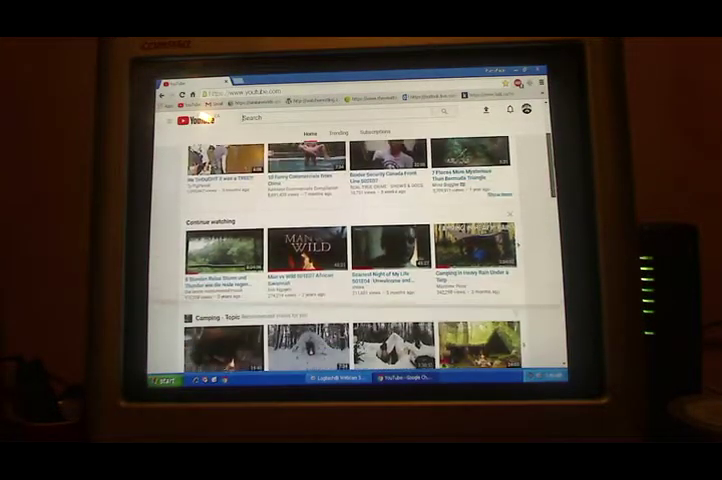
Step: Open the '8 Stunden Relax Sturm und Thunder' video from Continue watching
{"action": "left_click", "coordinate": [225, 240]}
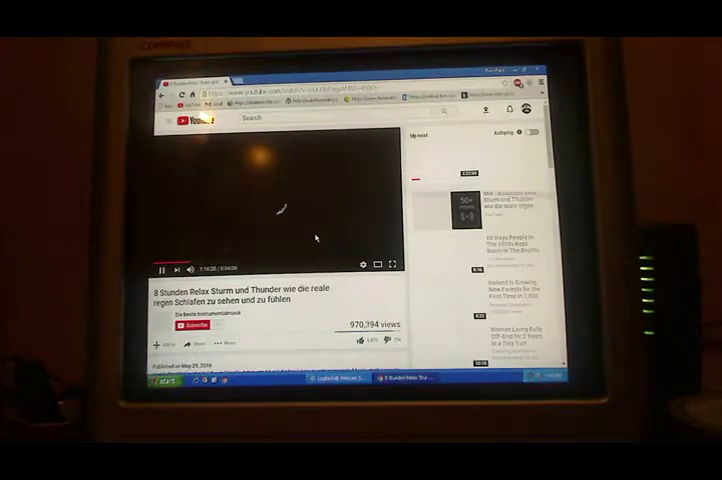
Step: Switch the rain video to theater mode
{"action": "left_click", "coordinate": [377, 265]}
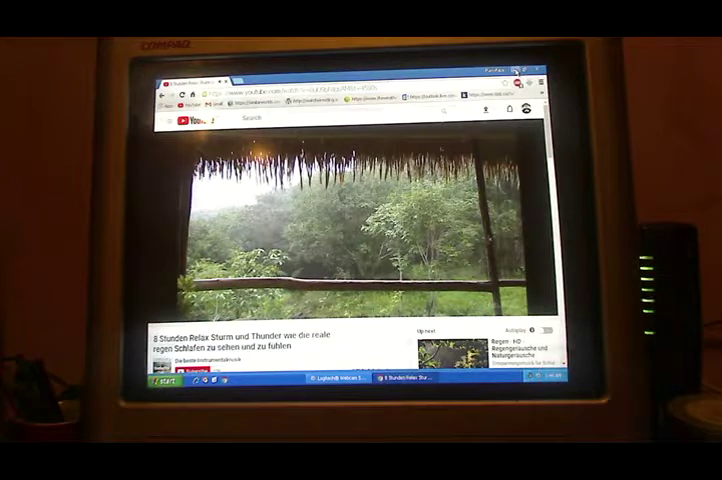
Step: Minimize Chrome to reveal Logitech Webcam Software on the desktop
{"action": "left_click", "coordinate": [517, 70]}
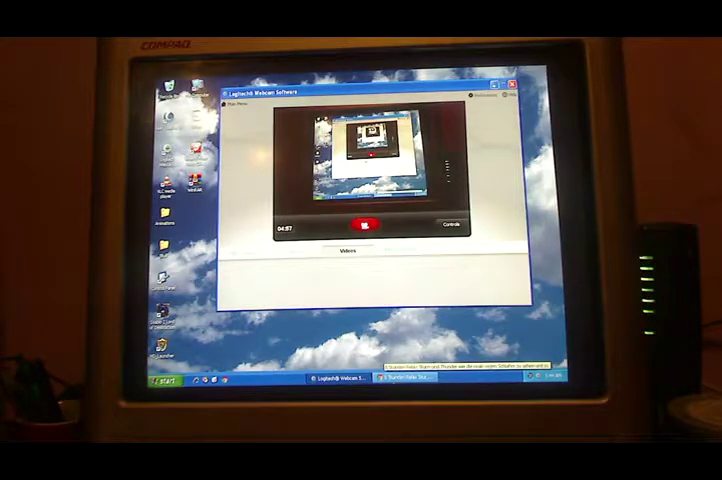
Step: Restore the Chrome YouTube window from the taskbar
{"action": "left_click", "coordinate": [400, 378]}
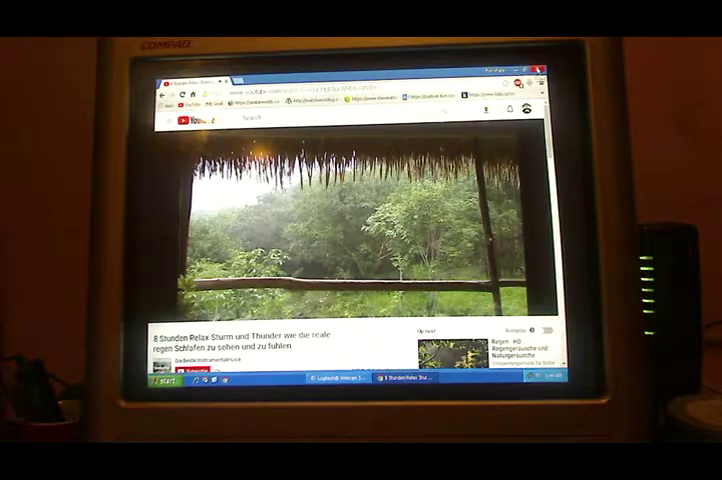
Step: Close Chrome along with the playing rain video
{"action": "left_click", "coordinate": [539, 71]}
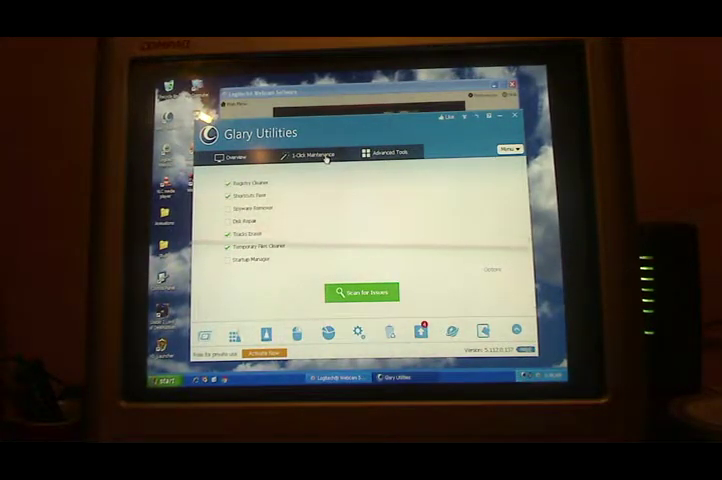
{"action": "key", "text": "alt+F4"}
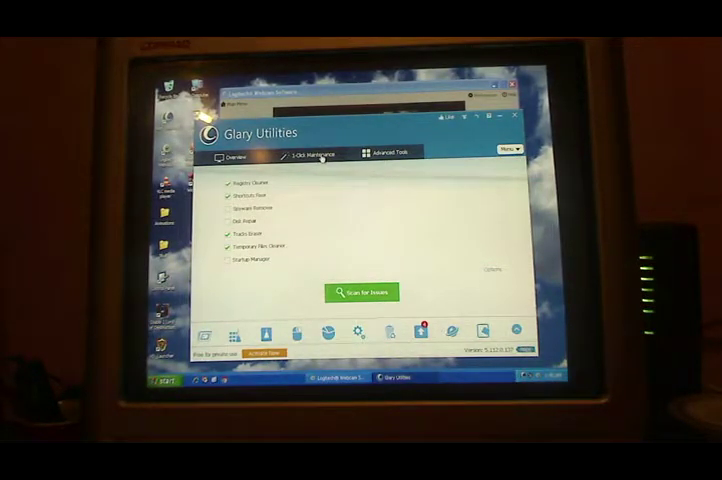
{"action": "left_click", "coordinate": [514, 118]}
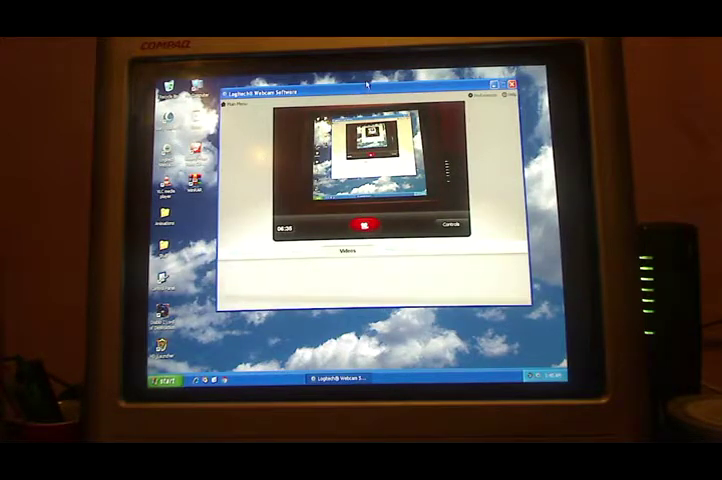
Step: Drag the Logitech Webcam Software window about 30 pixels lower
{"action": "left_click_drag", "start_coordinate": [375, 92], "coordinate": [371, 123]}
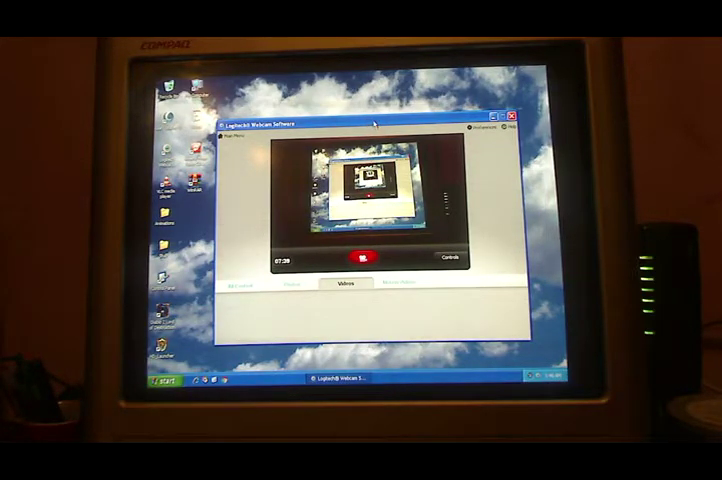
Step: Nudge the Logitech Webcam Software window a few pixels higher
{"action": "left_click_drag", "start_coordinate": [378, 123], "coordinate": [377, 118]}
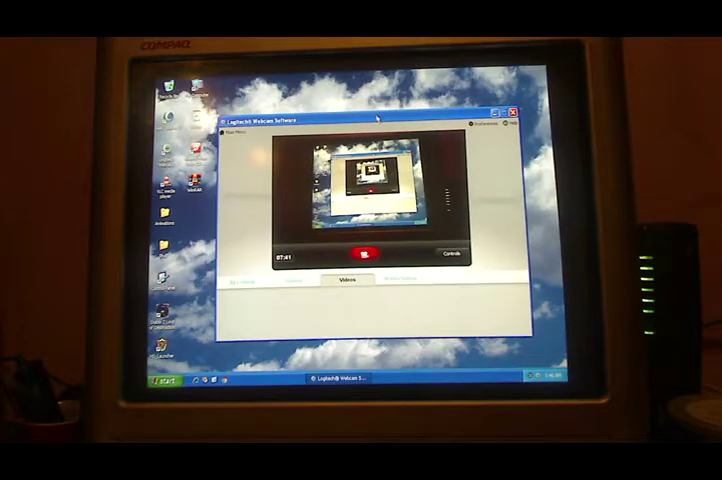